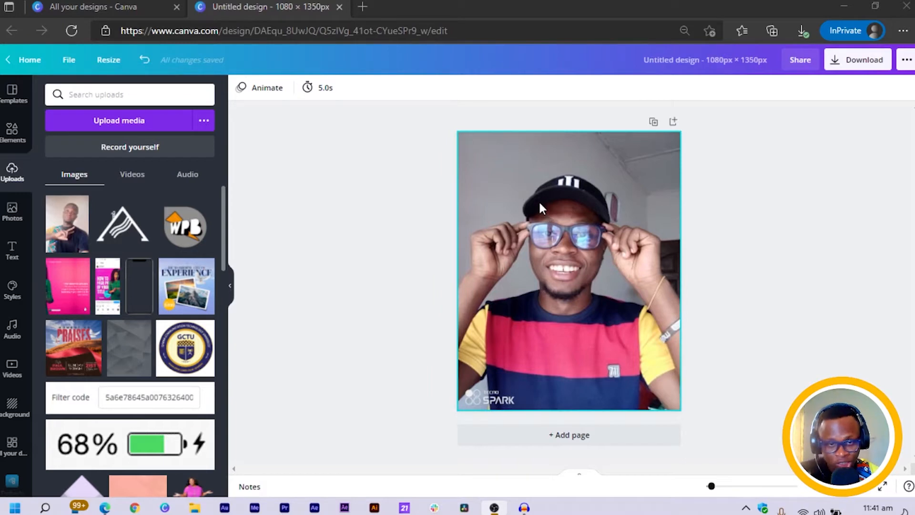
Open the selected photo's image adjustment settings and lower Brightness to -13.
left_click(513, 208)
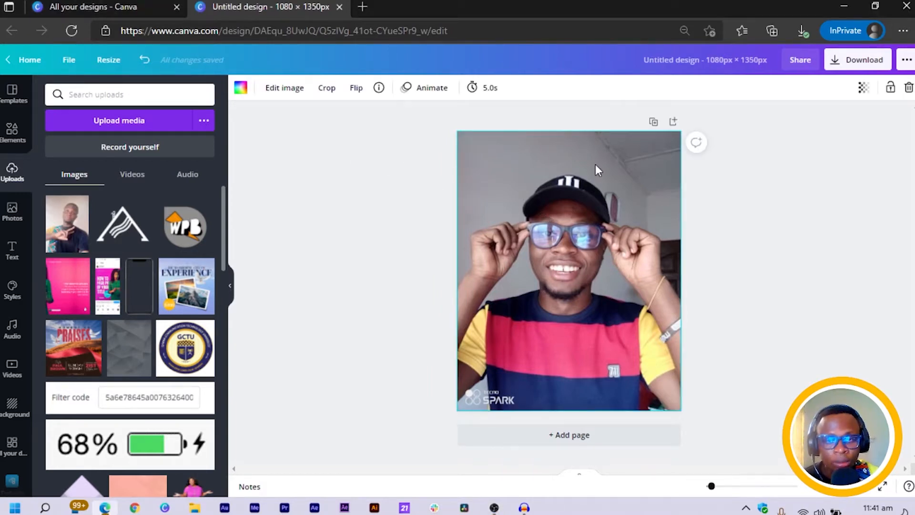
left_click(285, 90)
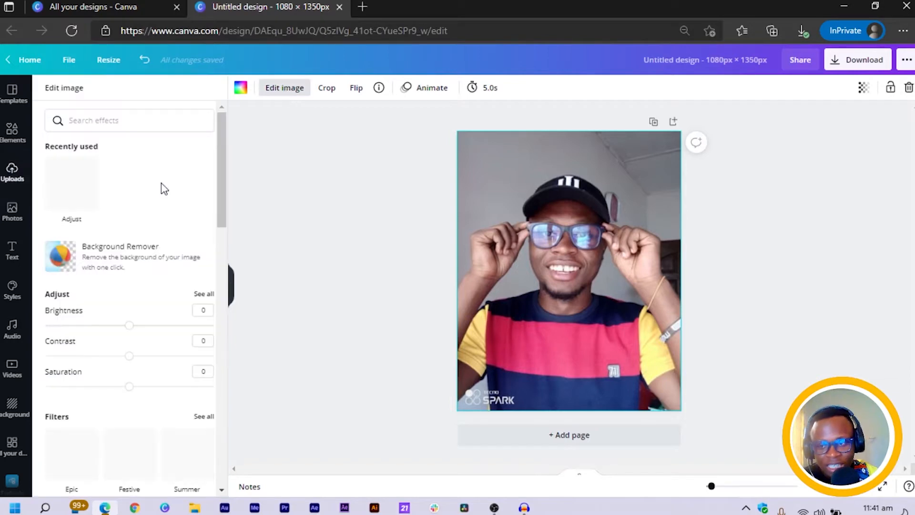
scroll(184, 212, "down", 3)
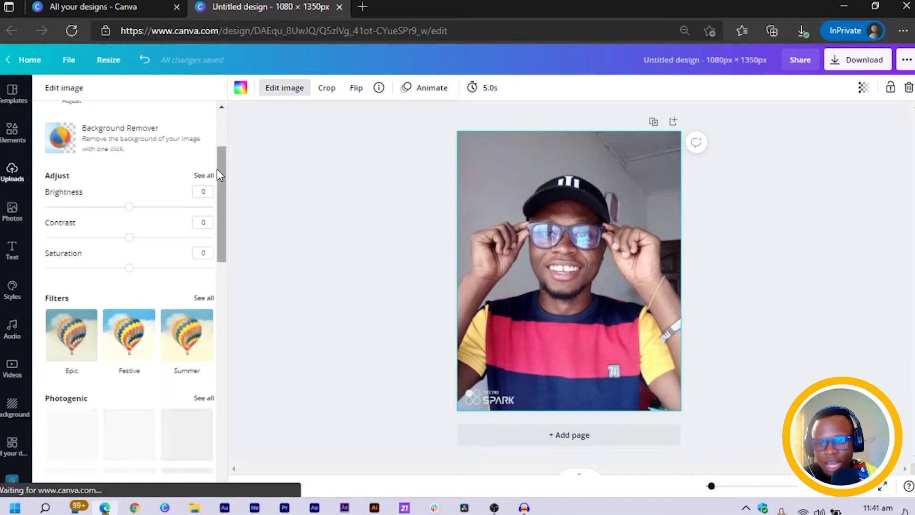
scroll(171, 247, "down", 4)
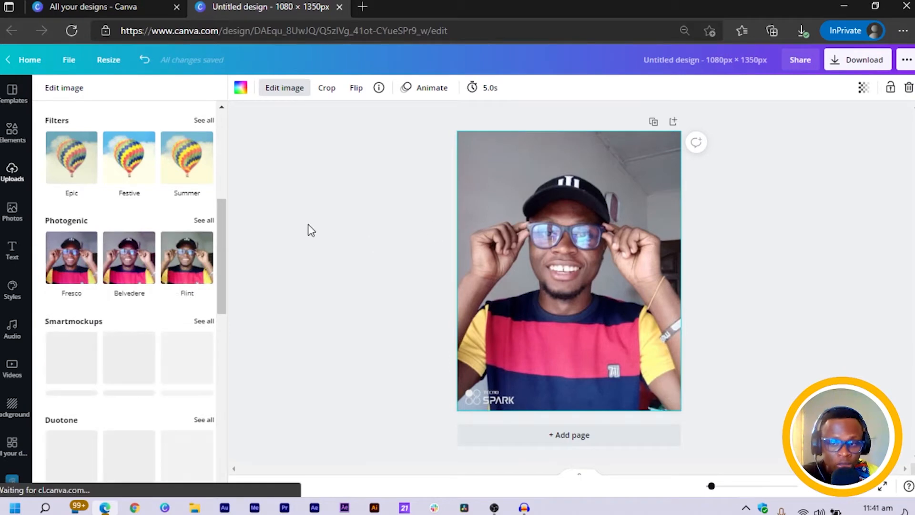
scroll(180, 229, "up", 4)
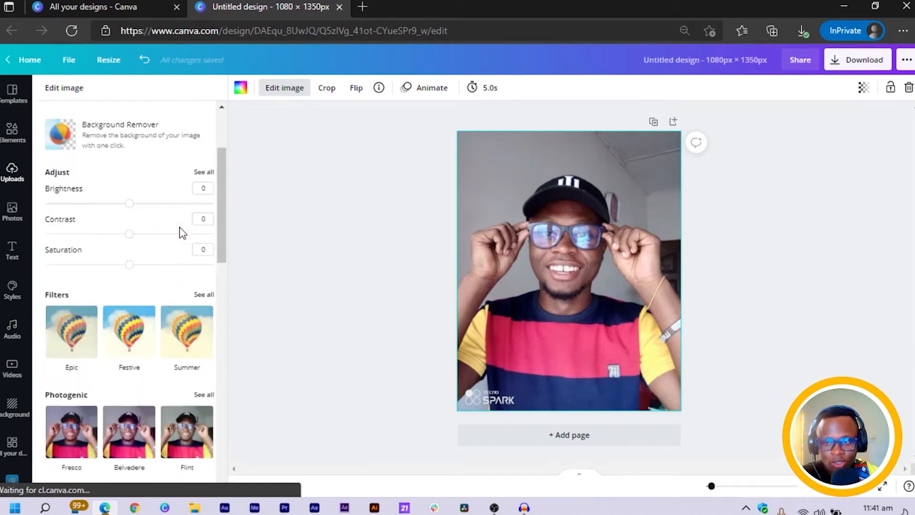
left_click(203, 176)
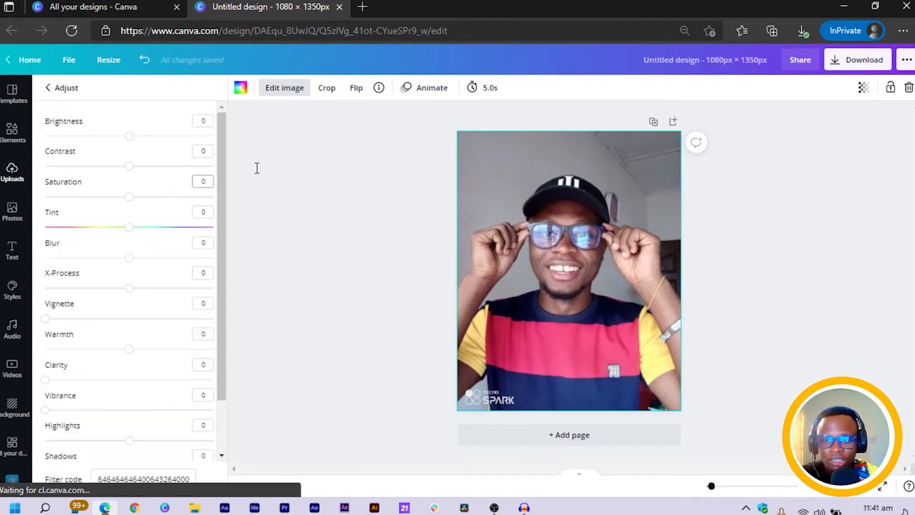
scroll(158, 229, "down", 2)
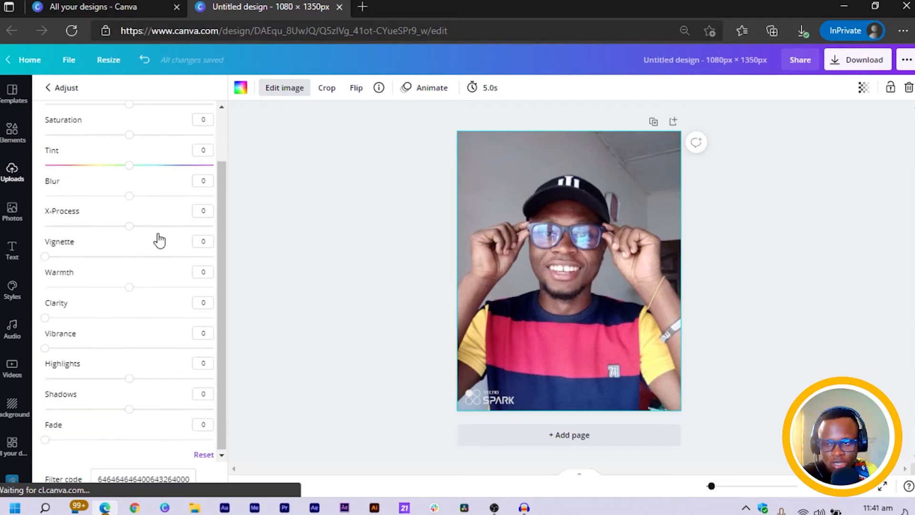
scroll(167, 238, "up", 2)
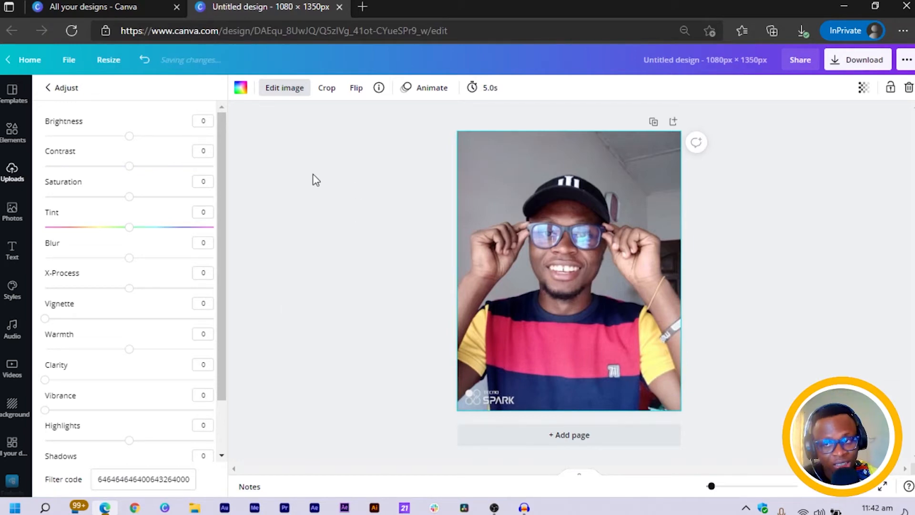
left_click_drag(129, 141, 119, 139)
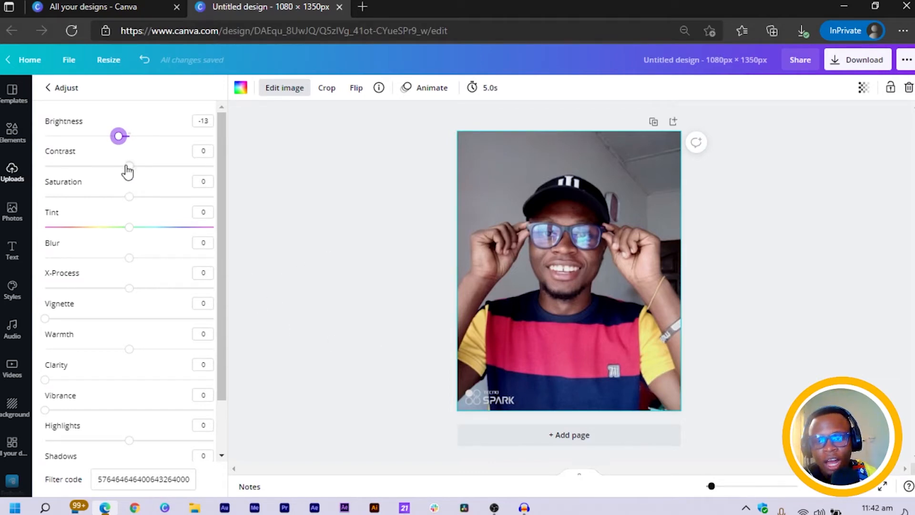
Set the photo's Contrast to 23 and Saturation to 17.
left_click_drag(126, 166, 241, 173)
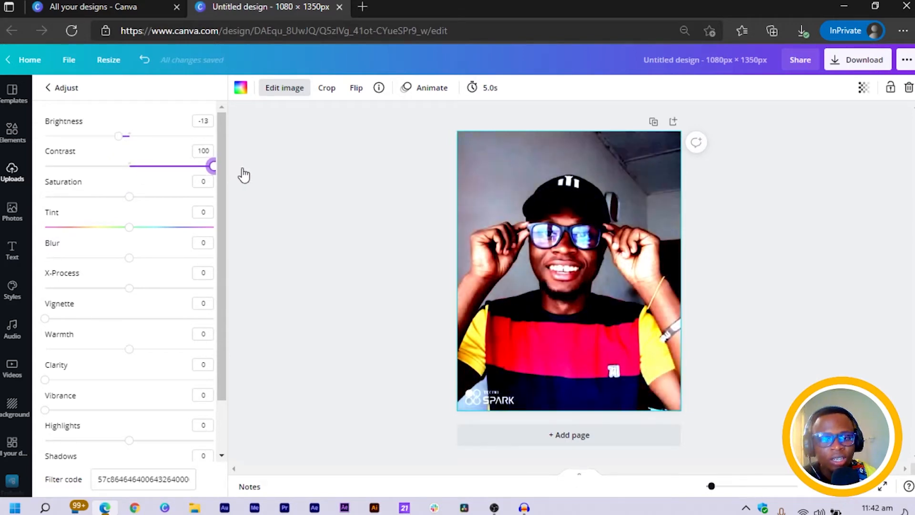
left_click_drag(212, 166, 206, 166)
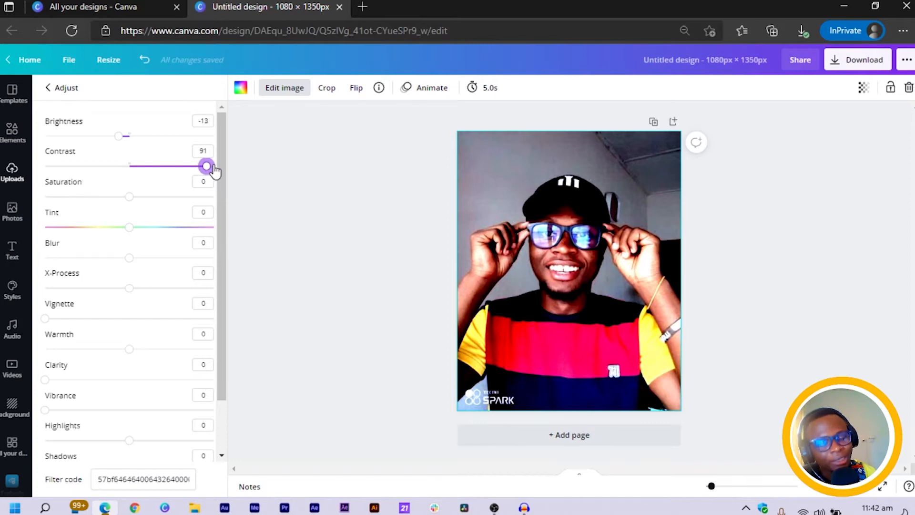
left_click_drag(213, 167, 151, 172)
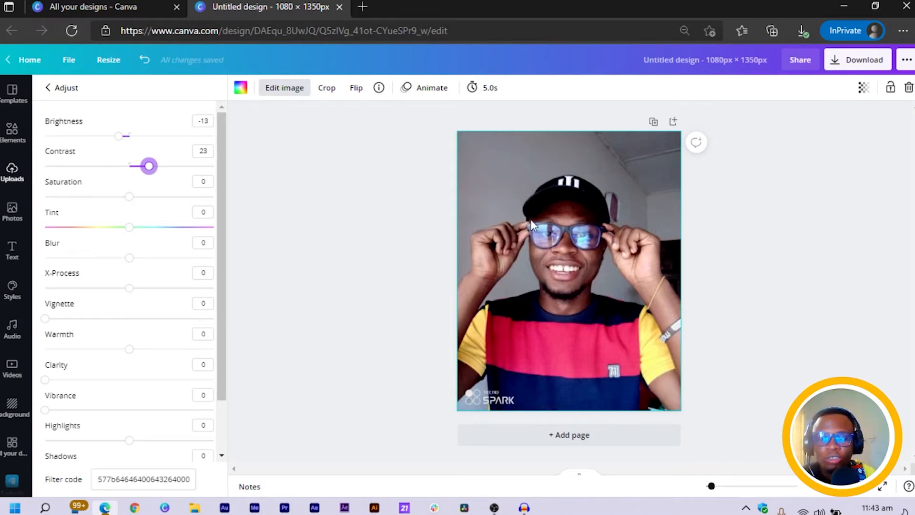
left_click(131, 197)
left_click_drag(132, 198, 144, 197)
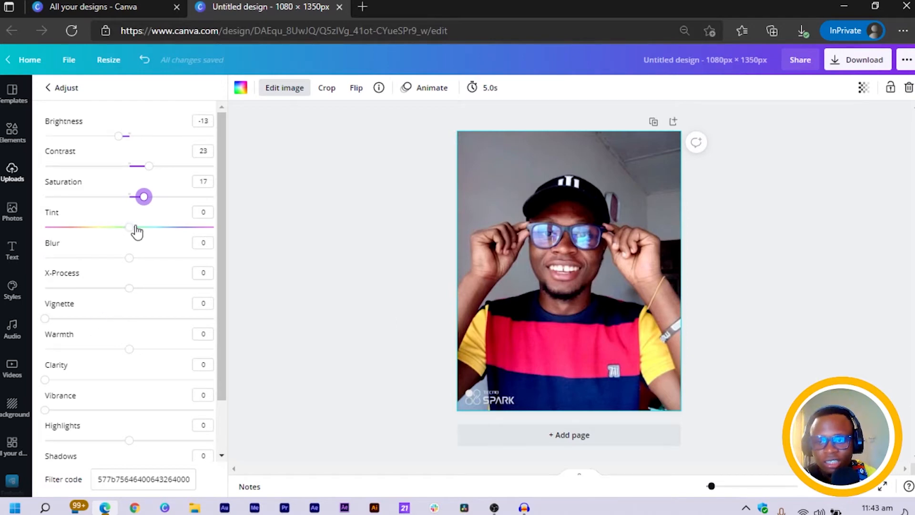
Experiment with the Tint slider and set Tint back to 0.
left_click_drag(130, 229, 97, 242)
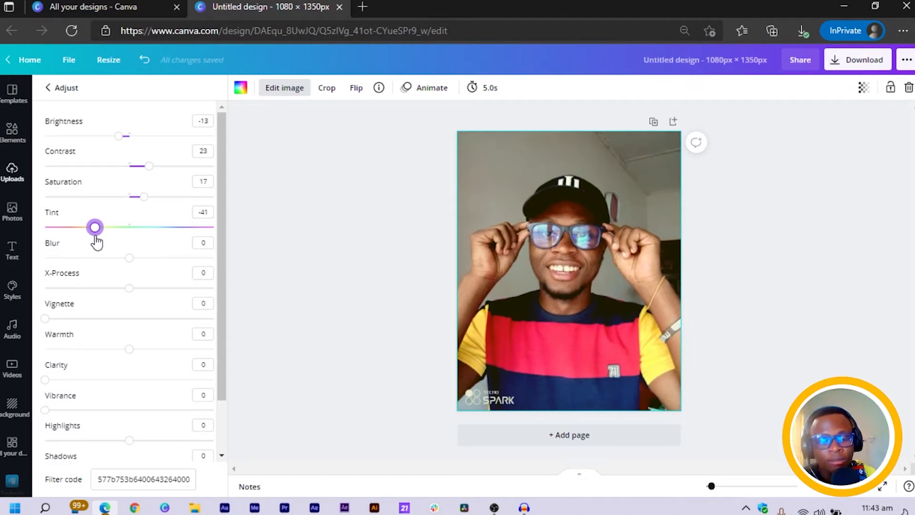
left_click_drag(96, 242, 166, 242)
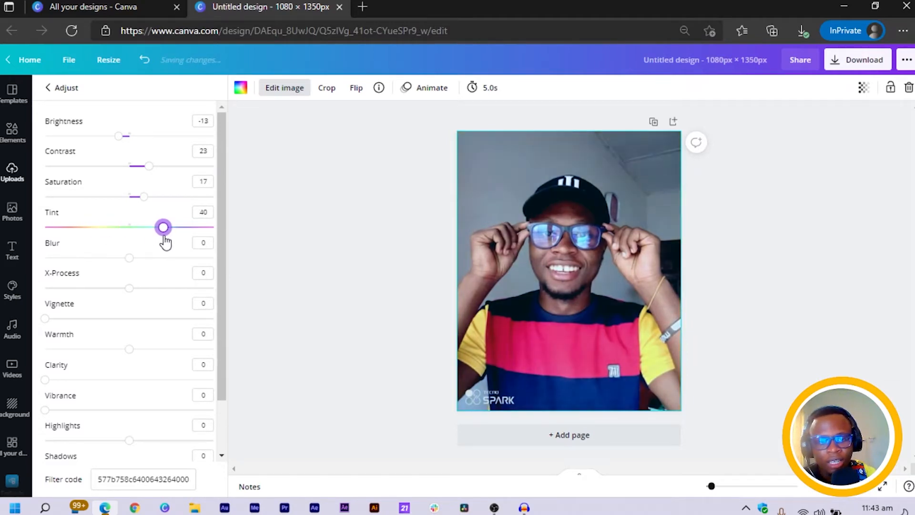
left_click(202, 212)
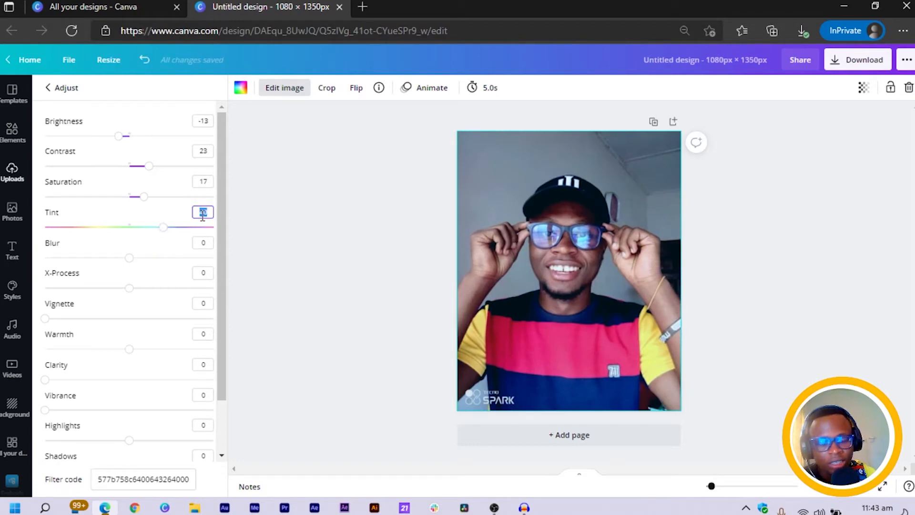
type("0")
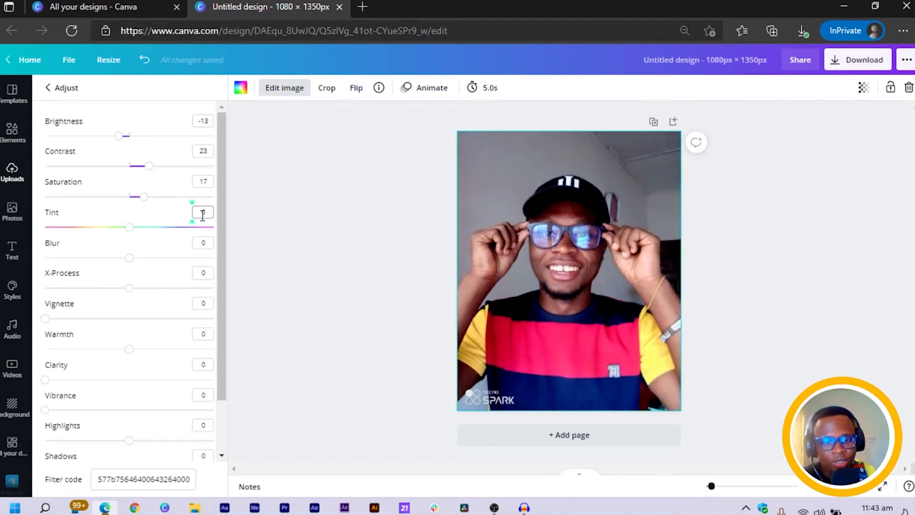
key("Return")
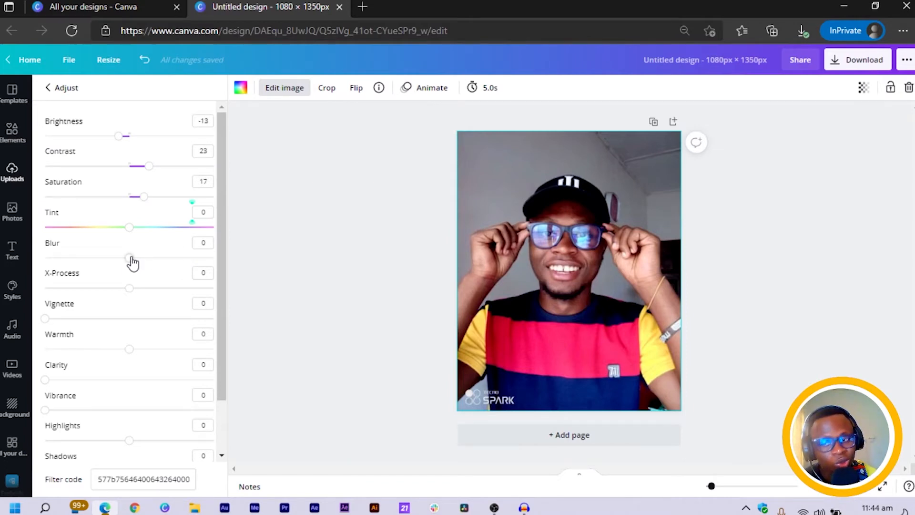
Set Blur to -10, then experiment with X-Process and reset it to 0.
left_click_drag(132, 260, 122, 261)
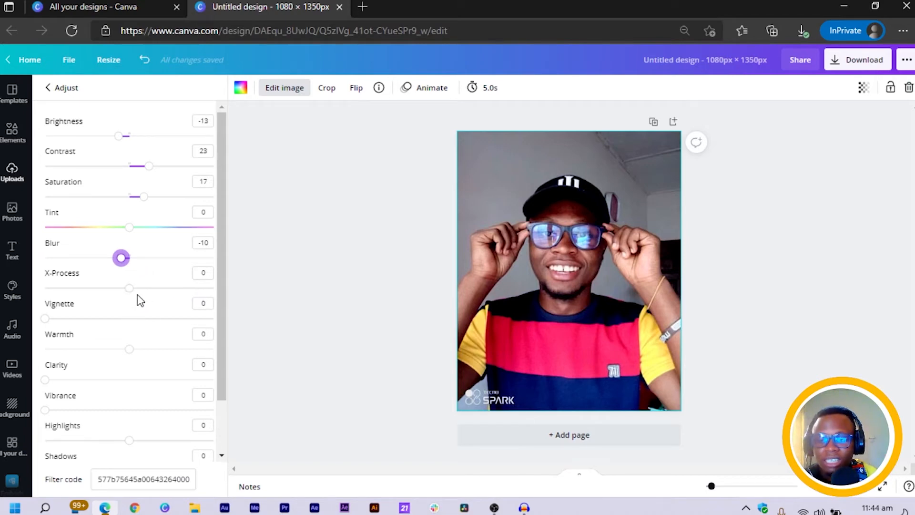
left_click_drag(130, 289, 219, 288)
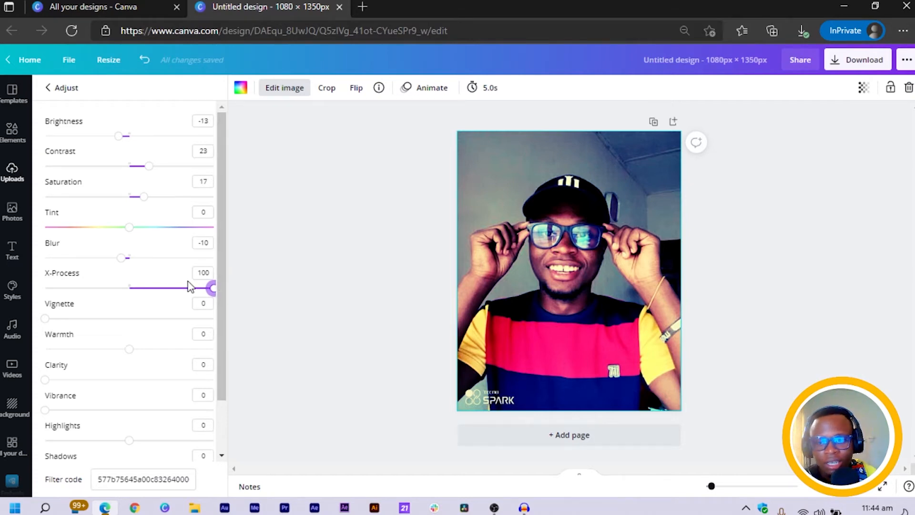
left_click(197, 273)
type("0")
key("Return")
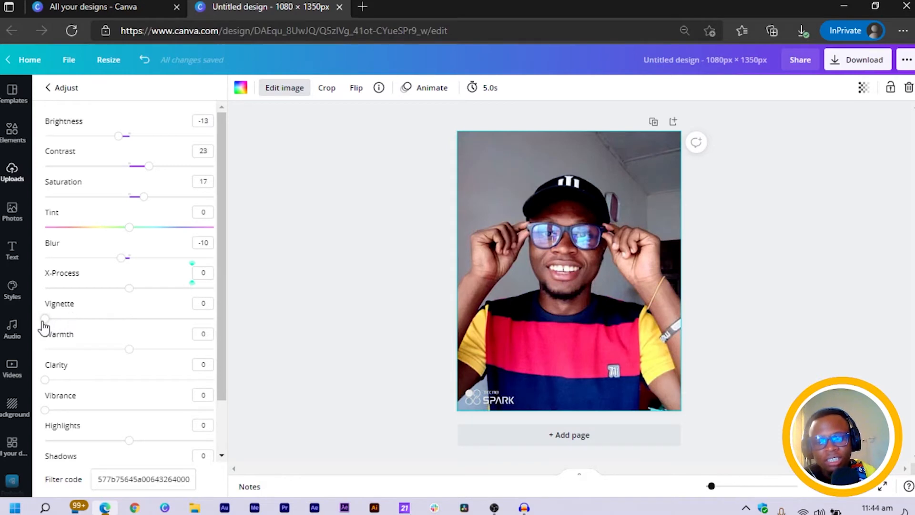
Experiment with the Vignette, Warmth and Clarity sliders, returning each to 0.
left_click_drag(44, 319, 629, 181)
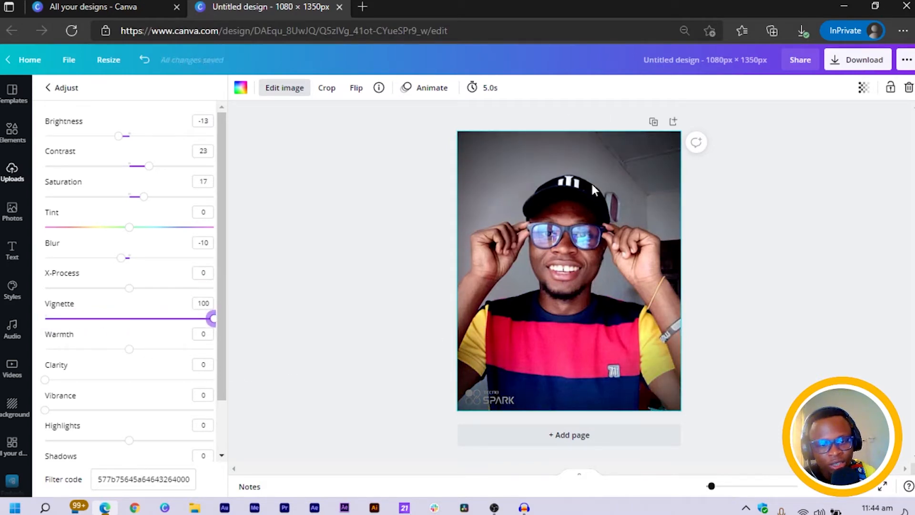
left_click(199, 303)
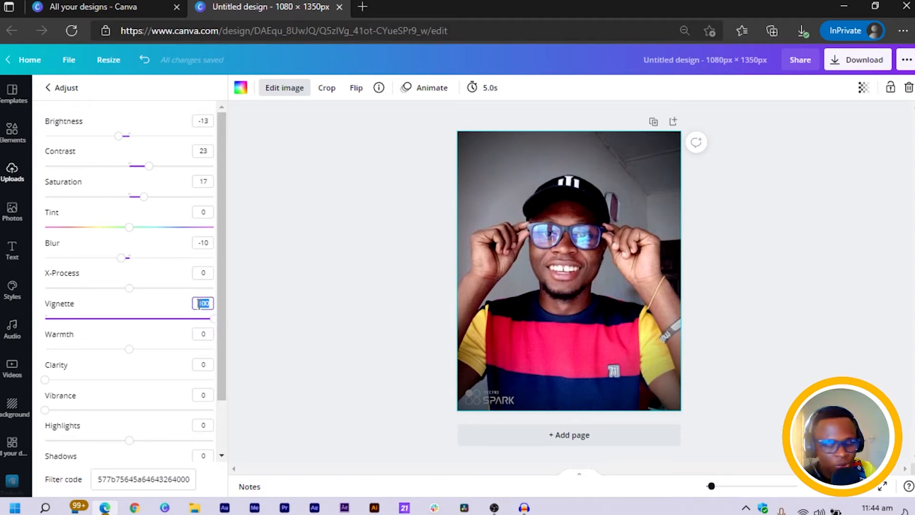
type("0")
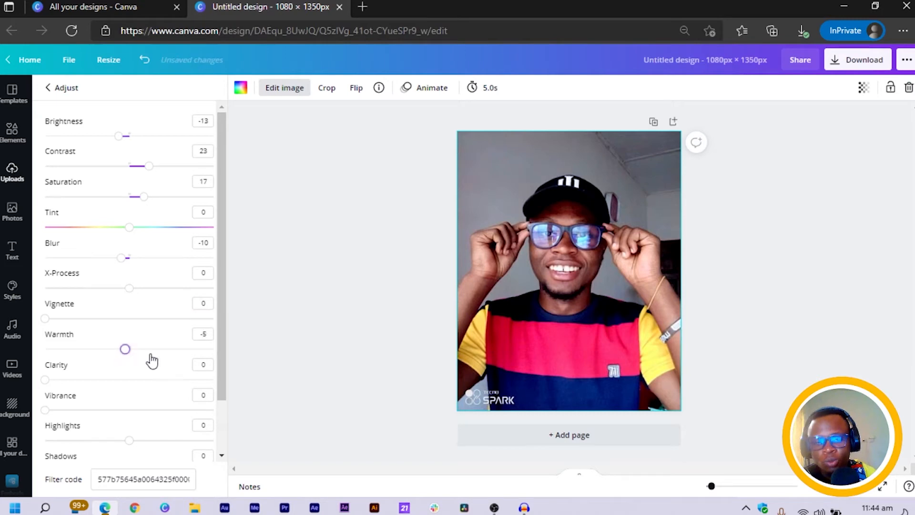
mouse_move(146, 356)
left_mouse_down()
mouse_move(200, 360)
mouse_move(12, 363)
mouse_move(109, 370)
mouse_move(226, 353)
mouse_move(128, 377)
mouse_move(284, 372)
mouse_move(152, 369)
left_mouse_up()
left_click(205, 332)
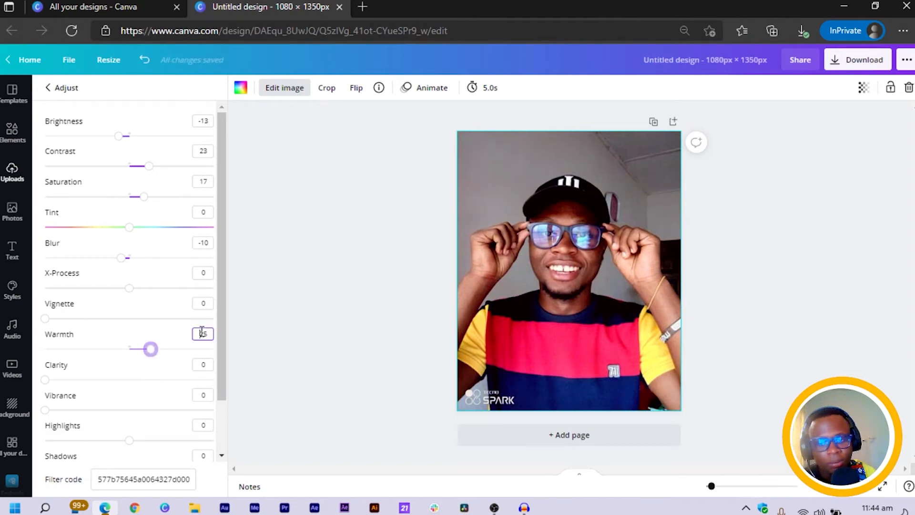
type("0")
key("Return")
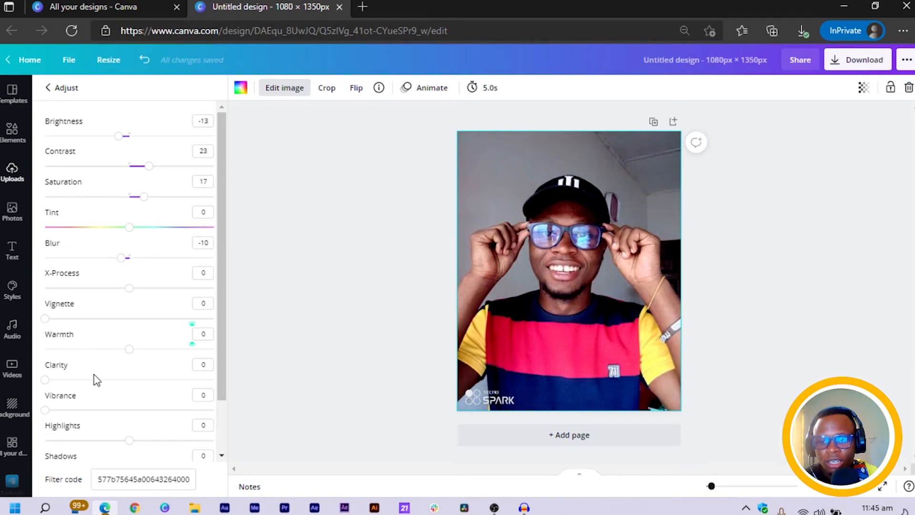
left_click_drag(45, 380, 265, 366)
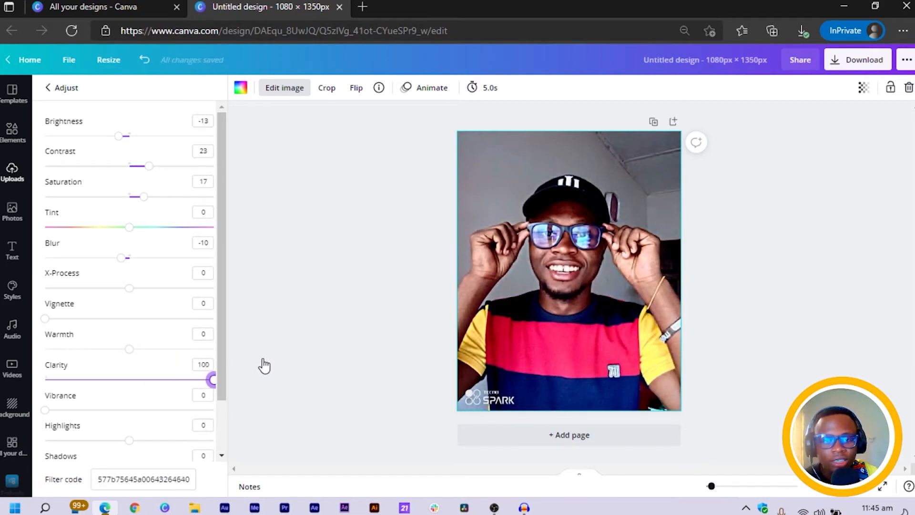
left_click(200, 381)
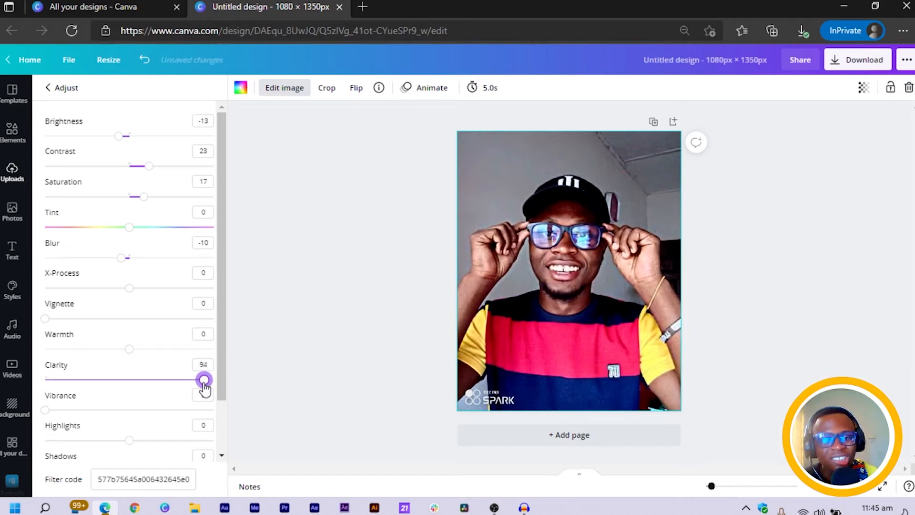
left_click_drag(201, 388, 45, 381)
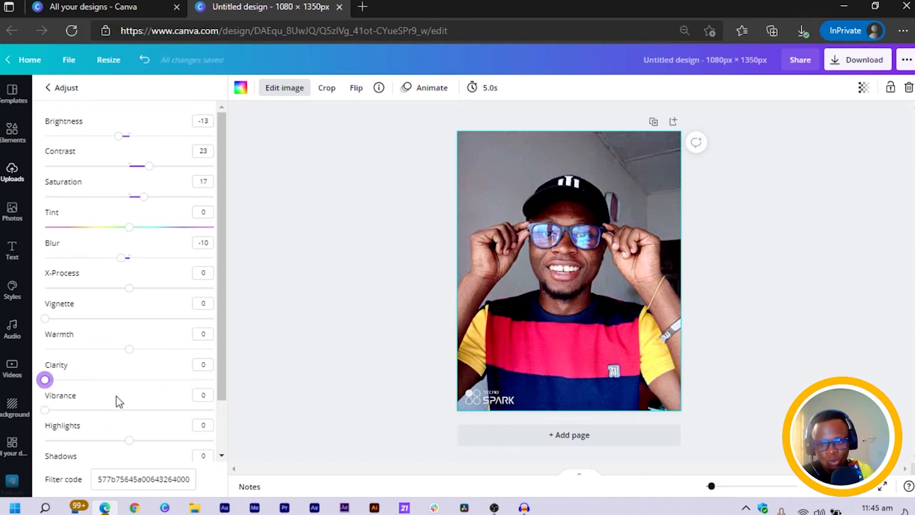
Set the photo's Vibrance to 35.
scroll(119, 398, "down", 2)
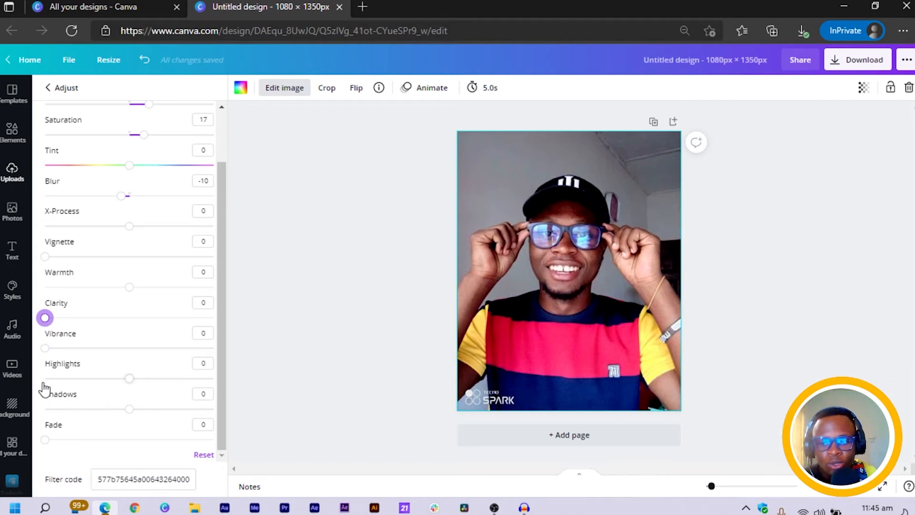
left_click_drag(44, 349, 98, 349)
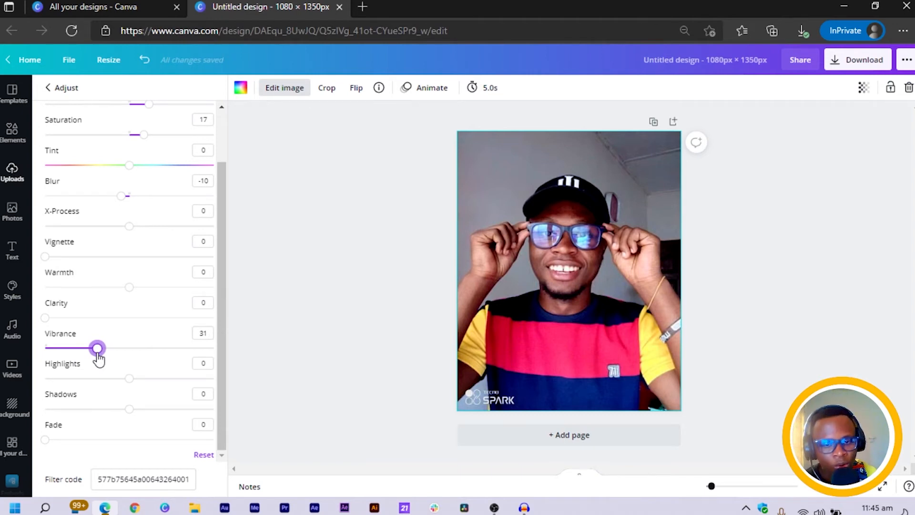
left_click_drag(97, 349, 245, 365)
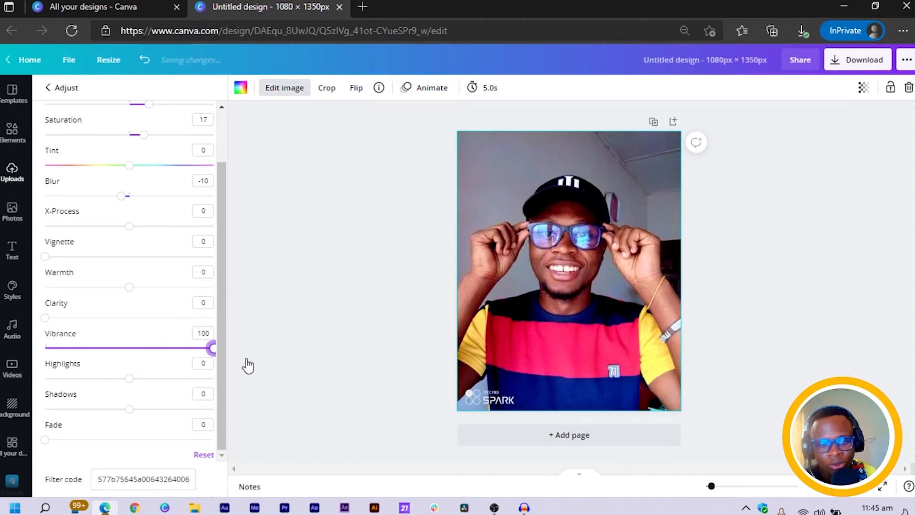
left_click_drag(173, 373, 110, 372)
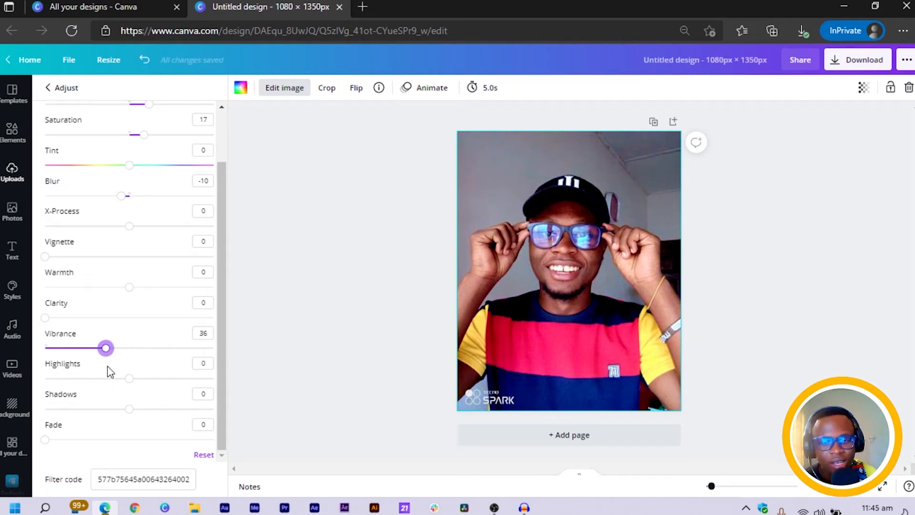
left_click(199, 333)
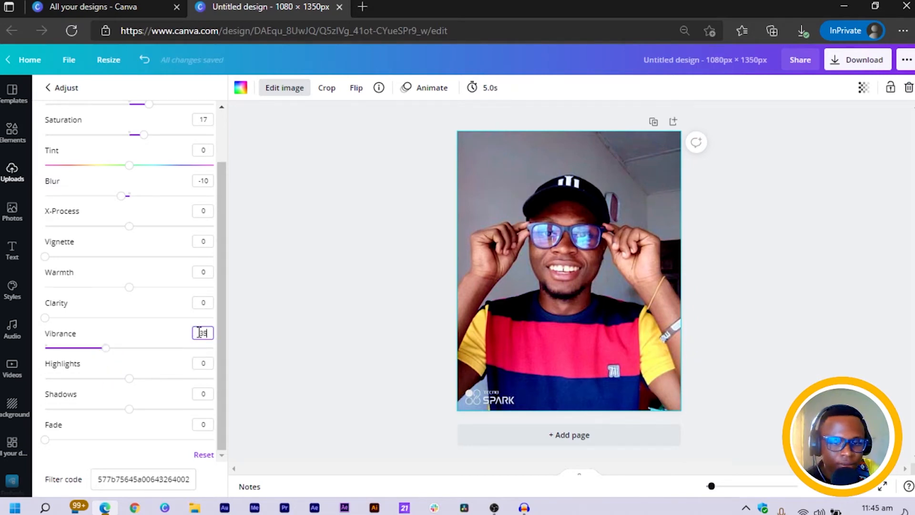
key("Return")
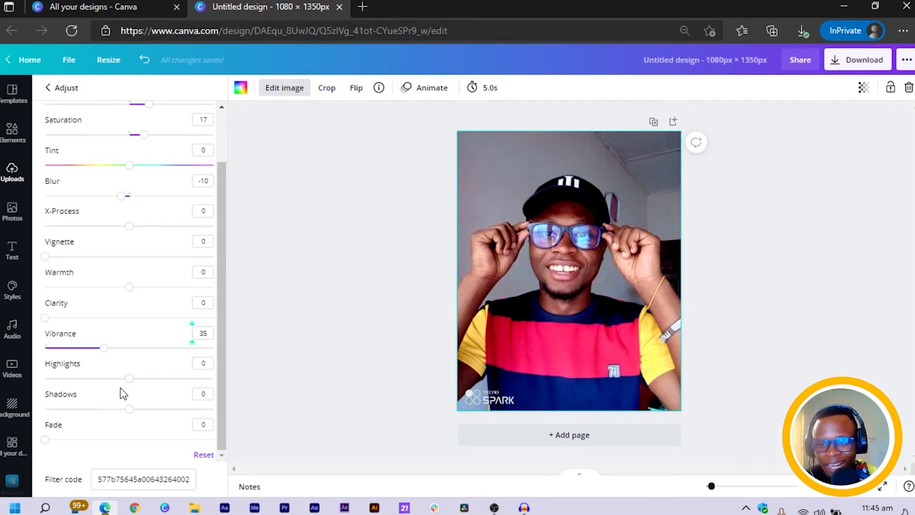
Set the photo's Highlights to -16 and its Shadows to 10, leaving Fade at 0.
mouse_move(128, 378)
left_mouse_down()
mouse_move(255, 382)
mouse_move(123, 403)
mouse_move(10, 394)
mouse_move(55, 400)
mouse_move(135, 388)
mouse_move(117, 389)
left_mouse_up()
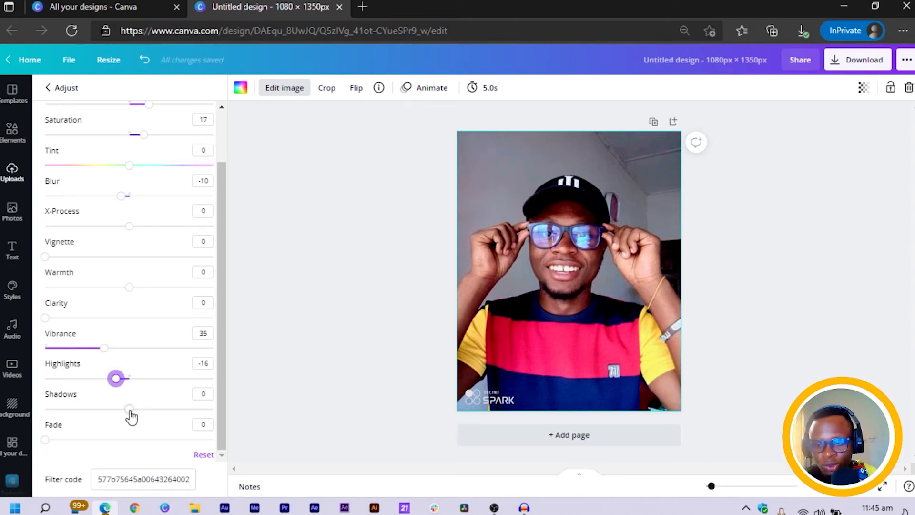
mouse_move(133, 417)
left_mouse_down()
mouse_move(259, 416)
mouse_move(45, 408)
mouse_move(132, 408)
left_mouse_up()
mouse_move(63, 403)
left_mouse_down()
mouse_move(166, 416)
mouse_move(45, 408)
left_mouse_up()
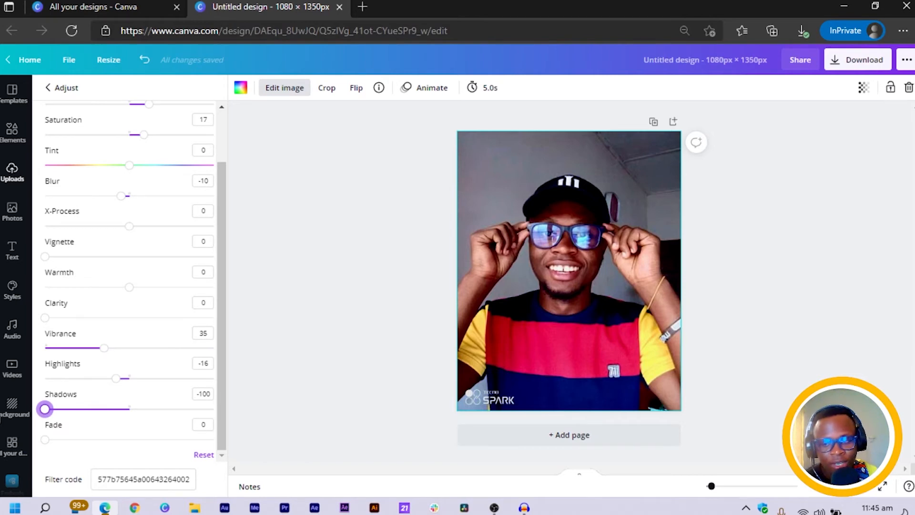
mouse_move(45, 409)
left_mouse_down()
mouse_move(247, 411)
mouse_move(109, 423)
mouse_move(225, 421)
mouse_move(119, 408)
mouse_move(139, 414)
left_mouse_up()
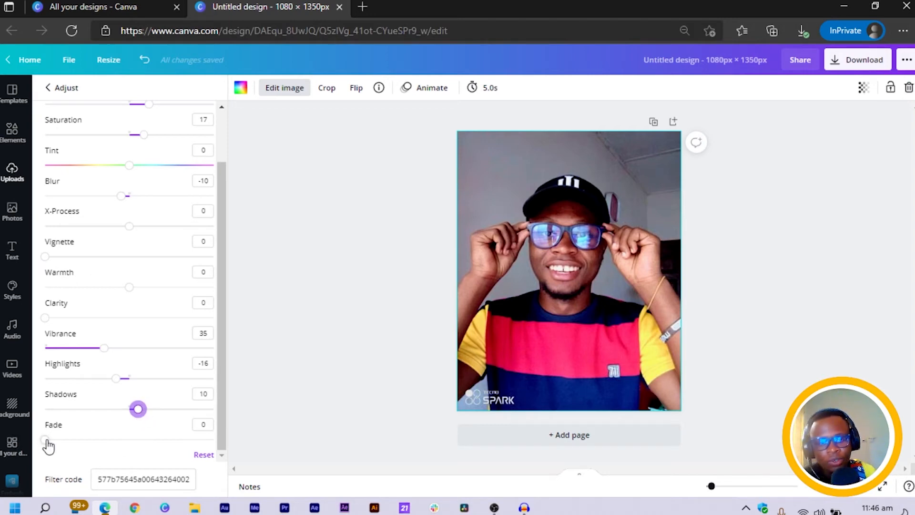
left_click_drag(45, 440, 1, 458)
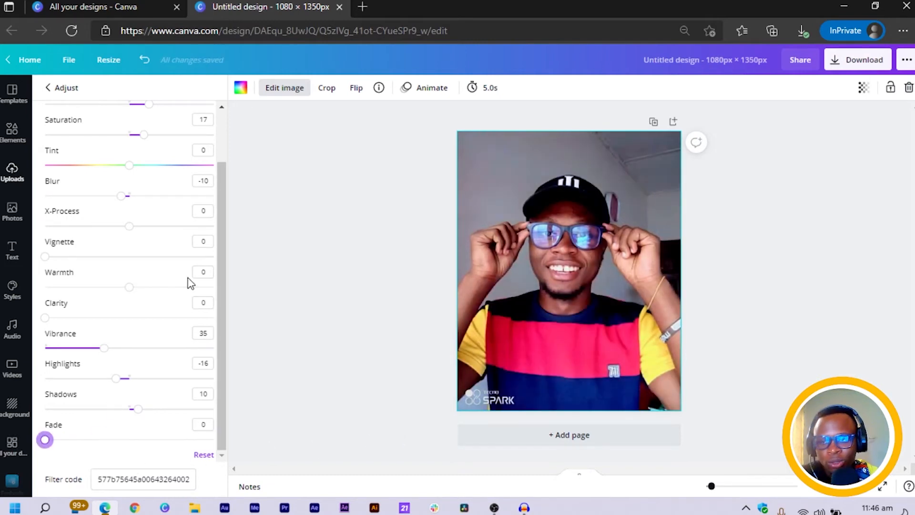
Try a negative Tint on the photo, then set Tint back to 0.
left_click_drag(223, 290, 220, 248)
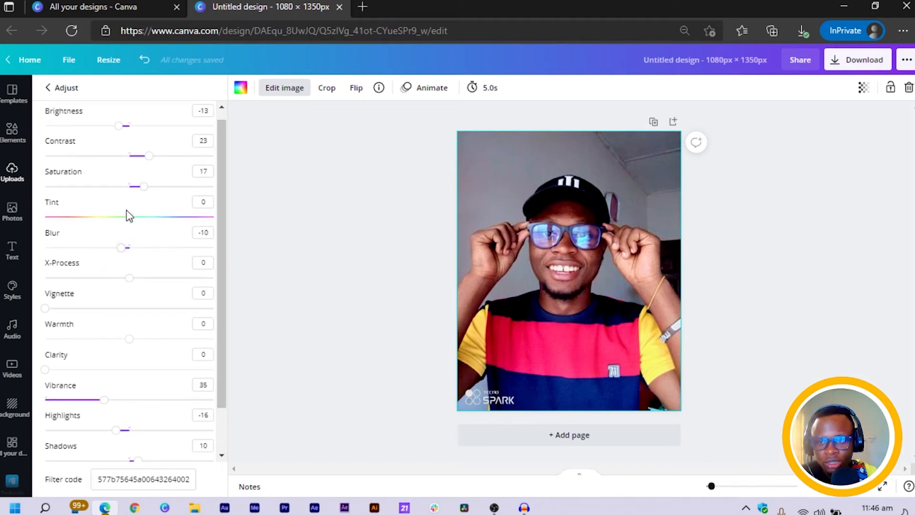
left_click_drag(130, 220, 118, 219)
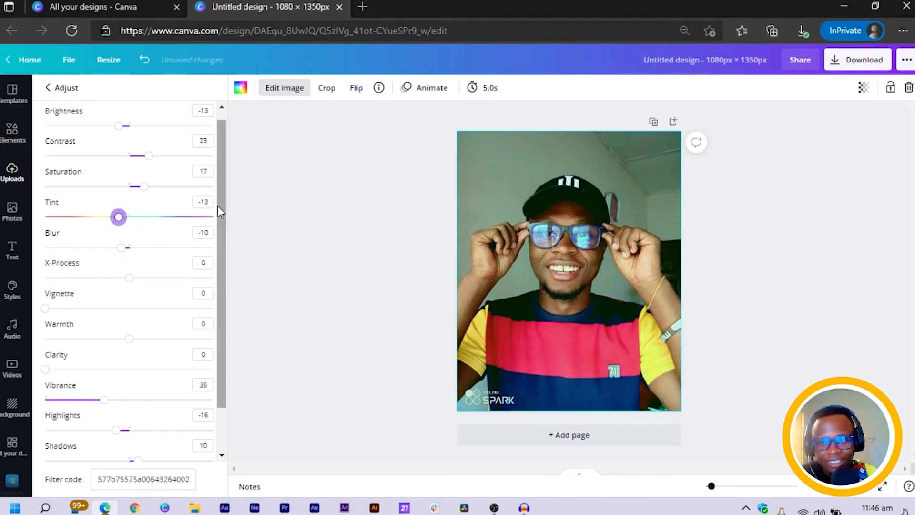
left_click(203, 202)
type("0")
key("Return")
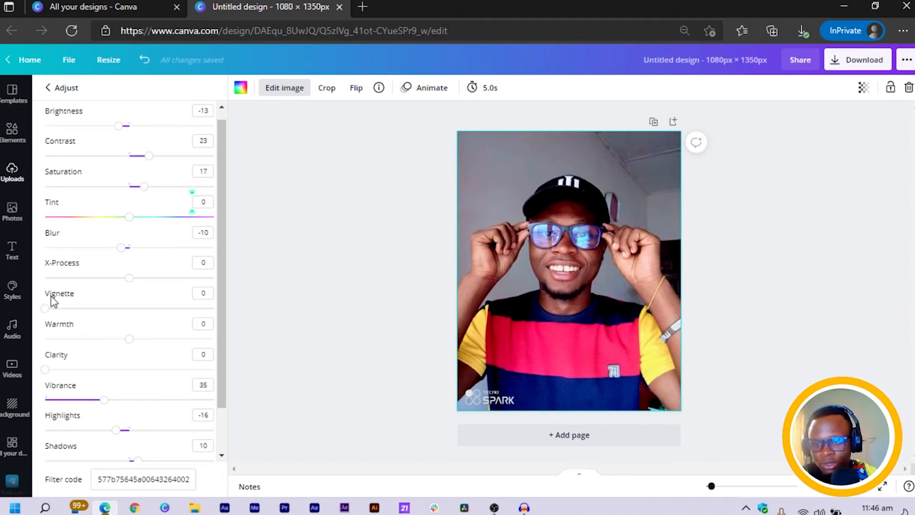
Set the photo's Vignette to 15.
left_click(196, 293)
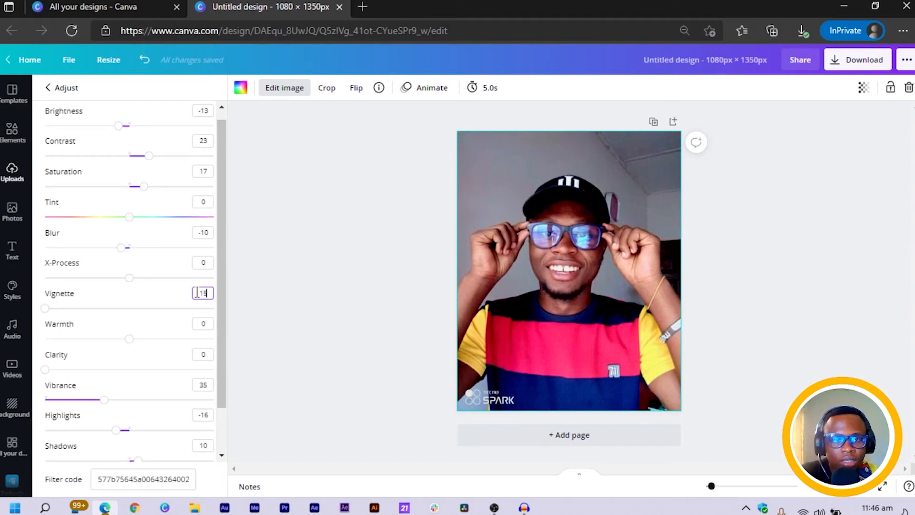
key("Return")
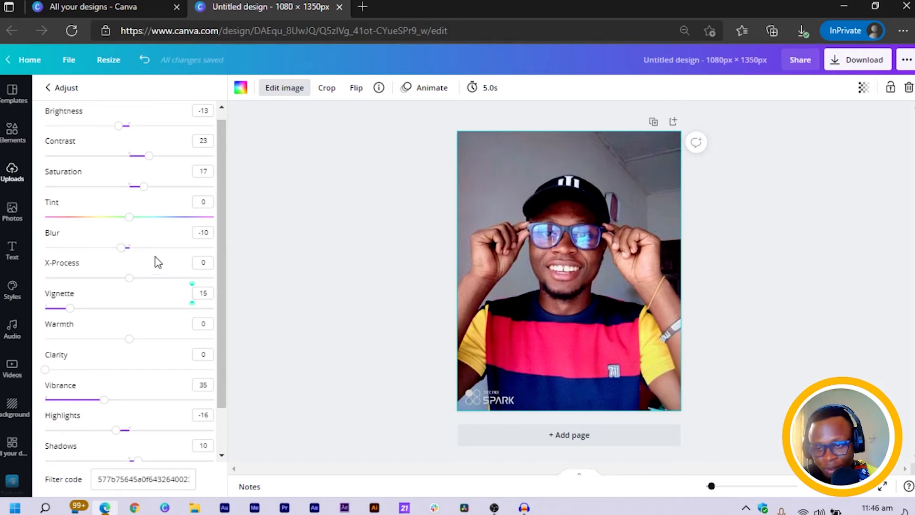
Copy the photo's filter code from its Adjust settings.
scroll(102, 366, "down", 2)
scroll(176, 343, "up", 2)
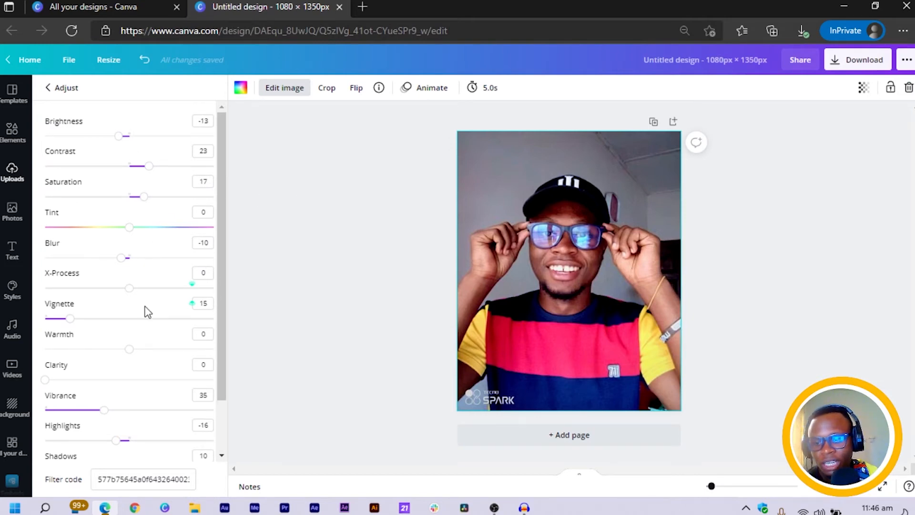
scroll(145, 314, "down", 2)
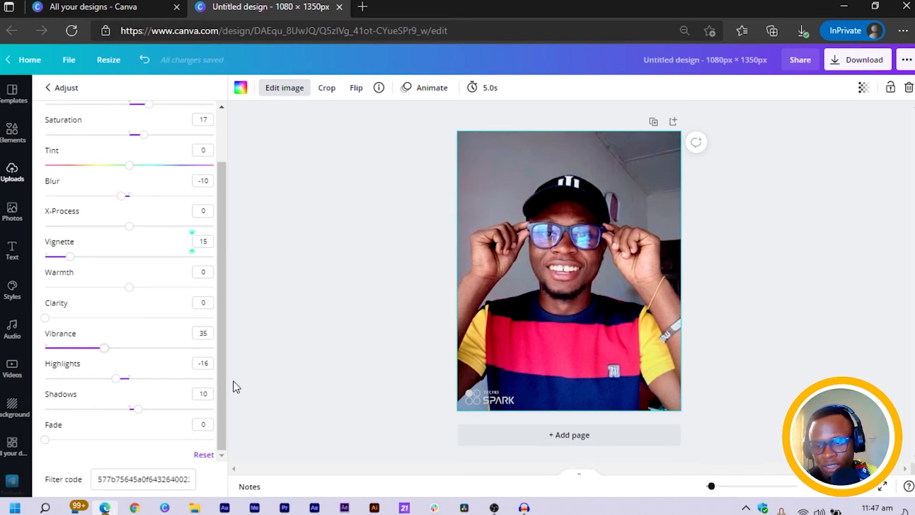
left_click(138, 479)
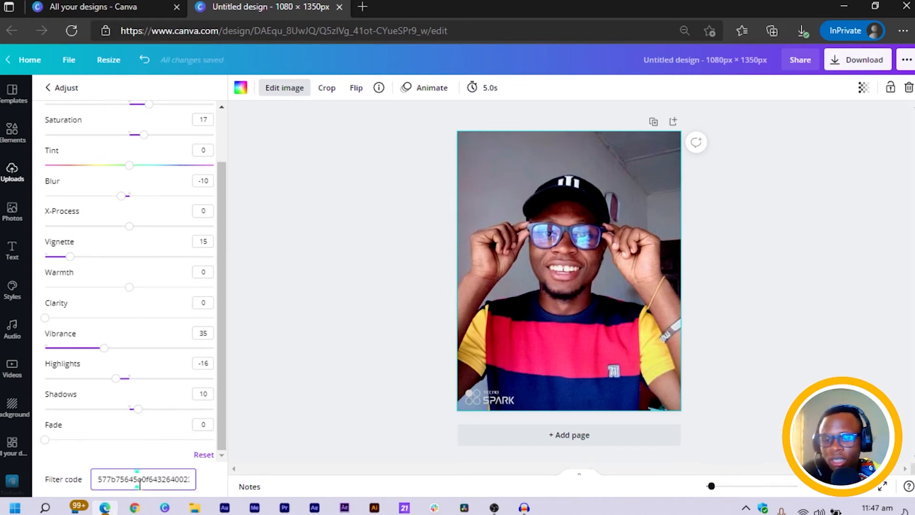
key("ctrl+a")
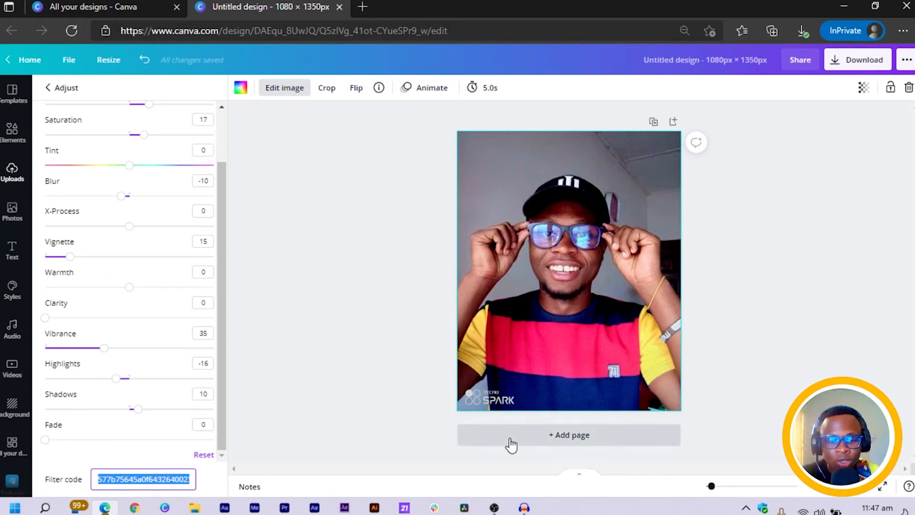
Add a new page, place another uploaded photo on it and set that photo as the page background.
left_click(576, 450)
left_click(575, 436)
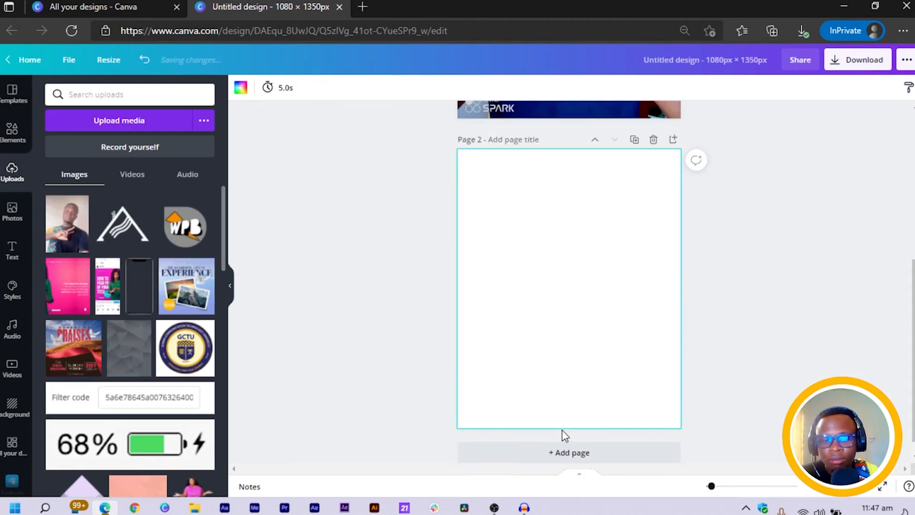
left_click(76, 236)
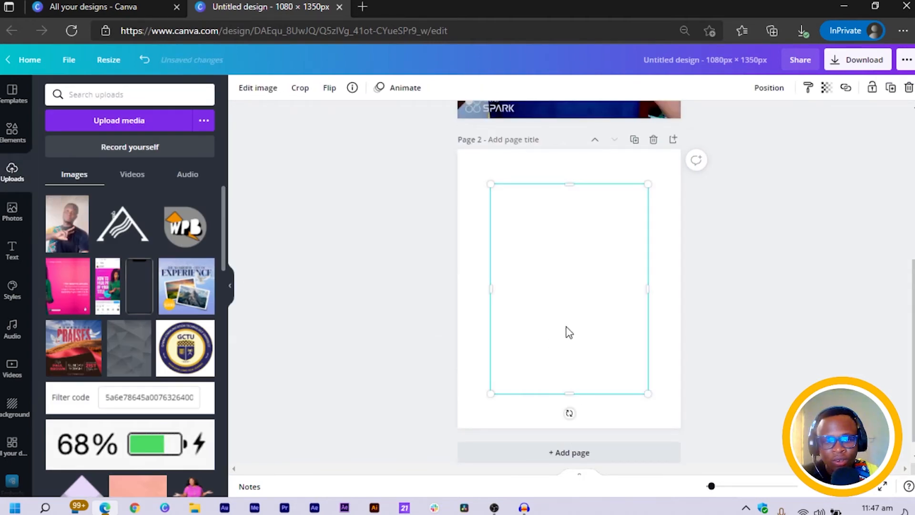
right_click(593, 316)
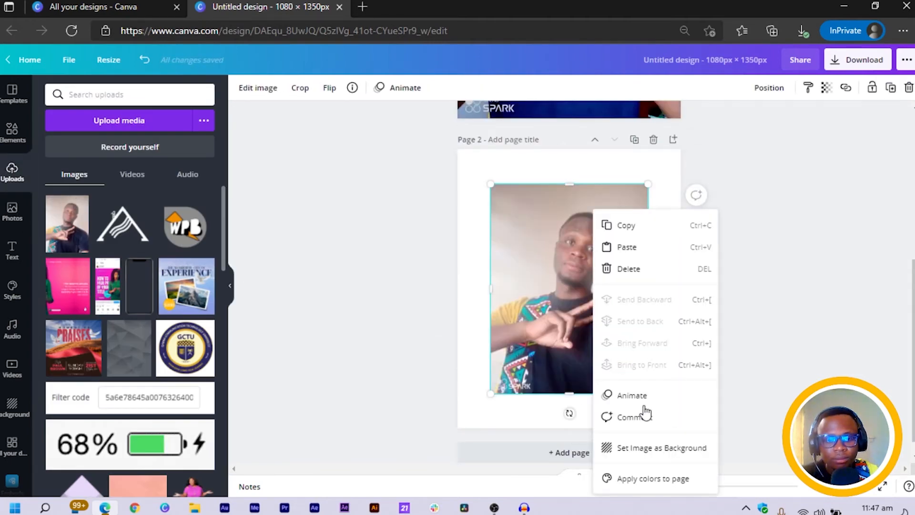
left_click(649, 450)
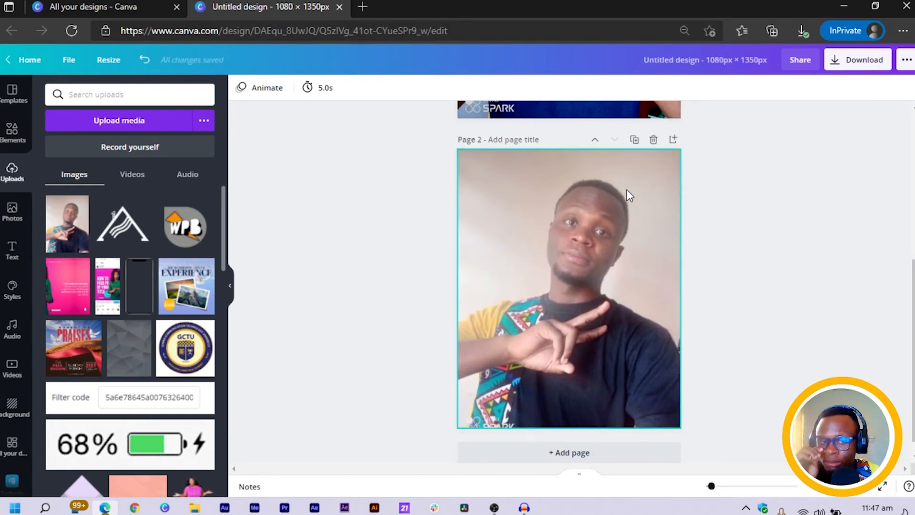
Open the first photo's Adjust settings again and copy its filter code.
scroll(561, 227, "up", 5)
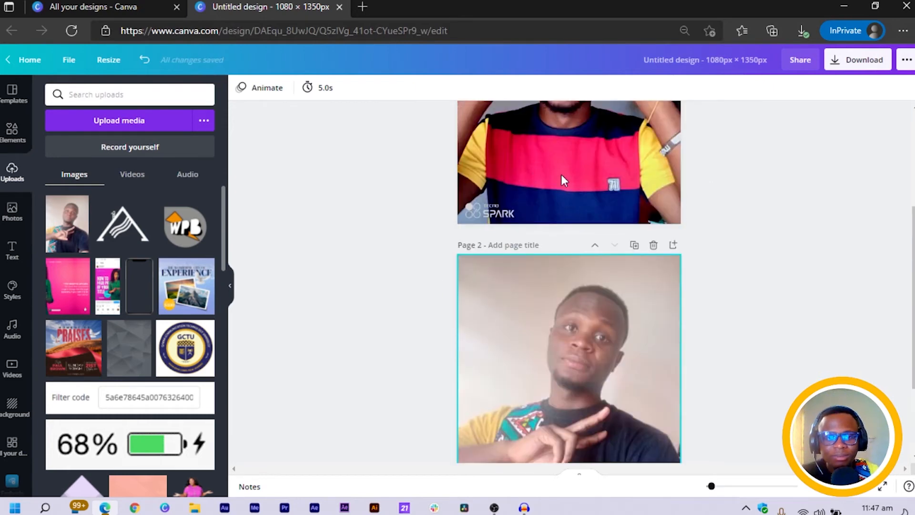
scroll(615, 329, "down", 2)
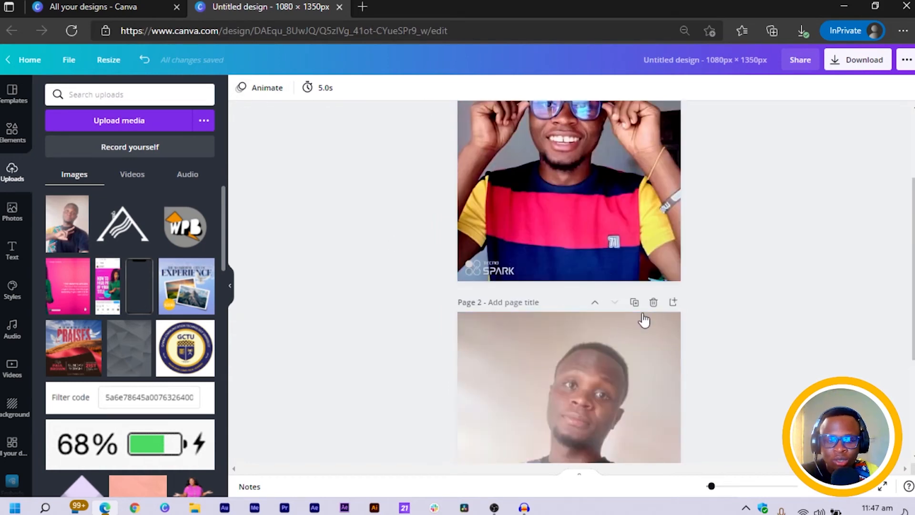
left_click(572, 193)
left_click(286, 88)
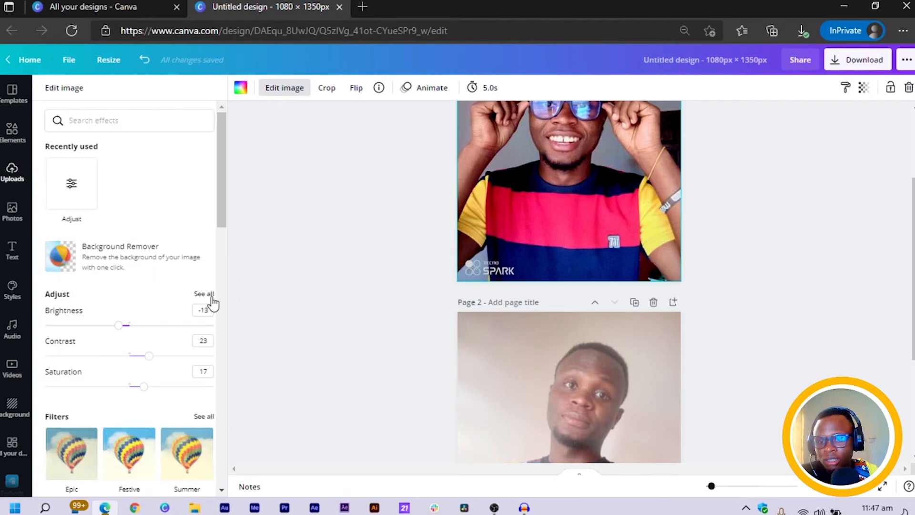
left_click(206, 294)
left_click(162, 479)
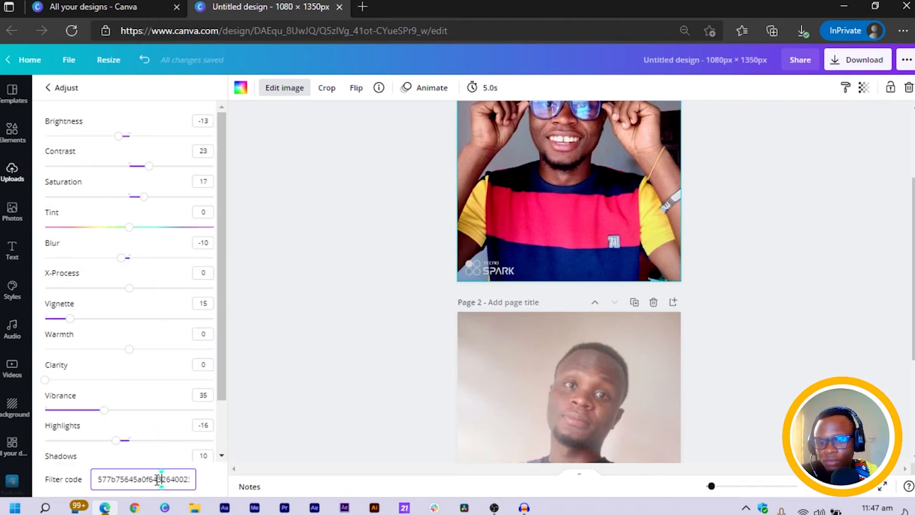
key("ctrl+a")
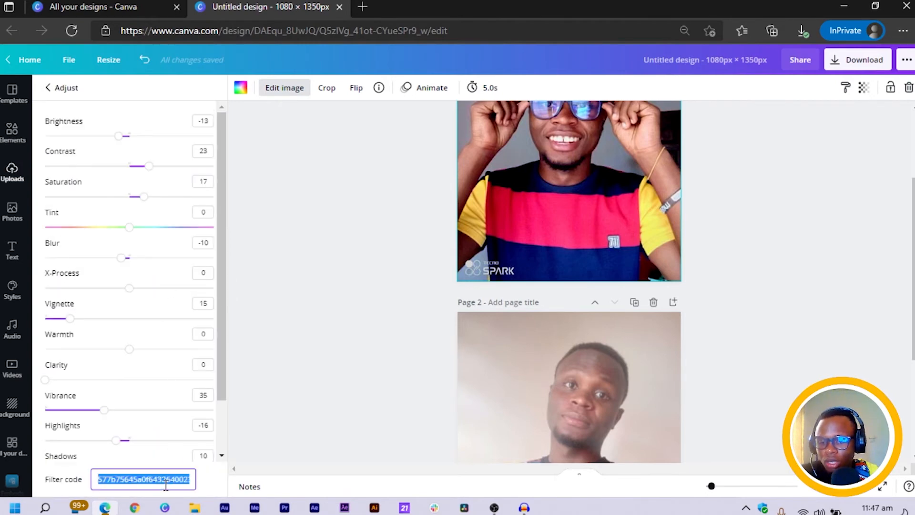
Replace the second page photo's filter code with the copied code in its Adjust settings.
left_click(483, 376)
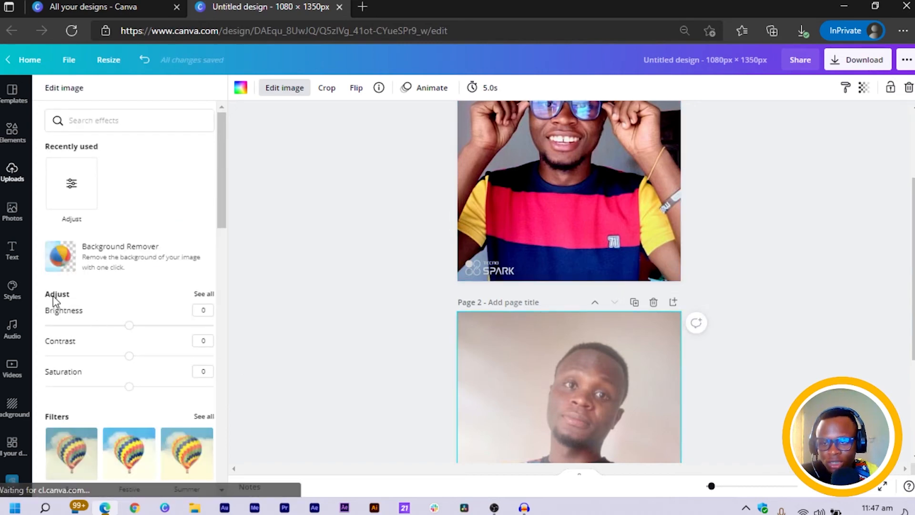
left_click(203, 294)
left_click(149, 479)
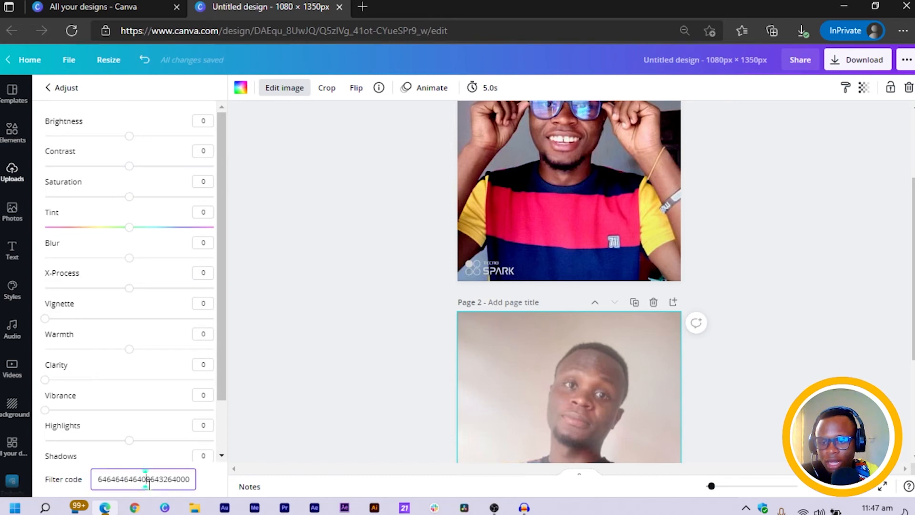
key("ctrl+a")
key("BackSpace")
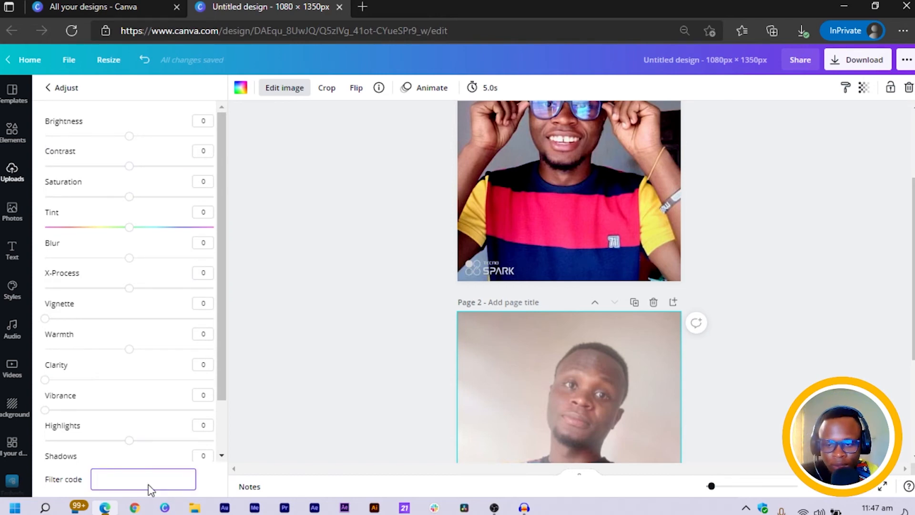
key("ctrl+v")
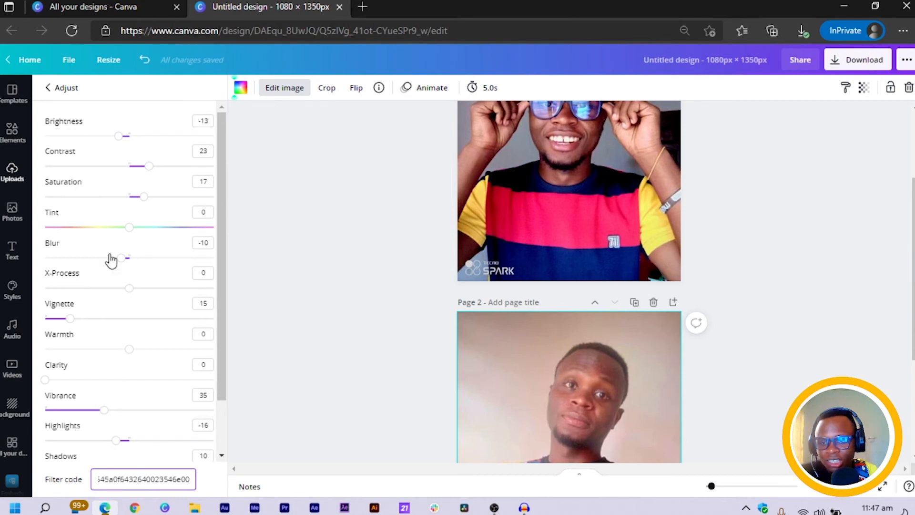
Delete the second page.
scroll(565, 250, "down", 4)
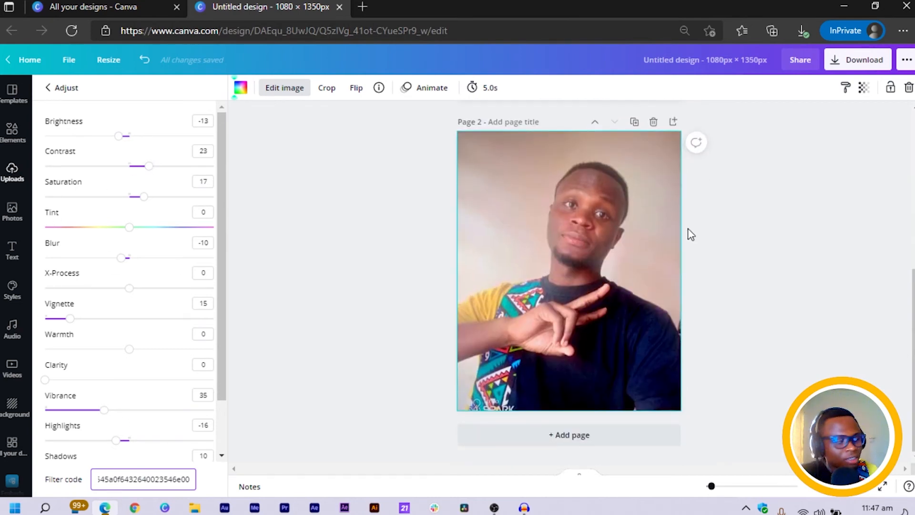
left_click(651, 122)
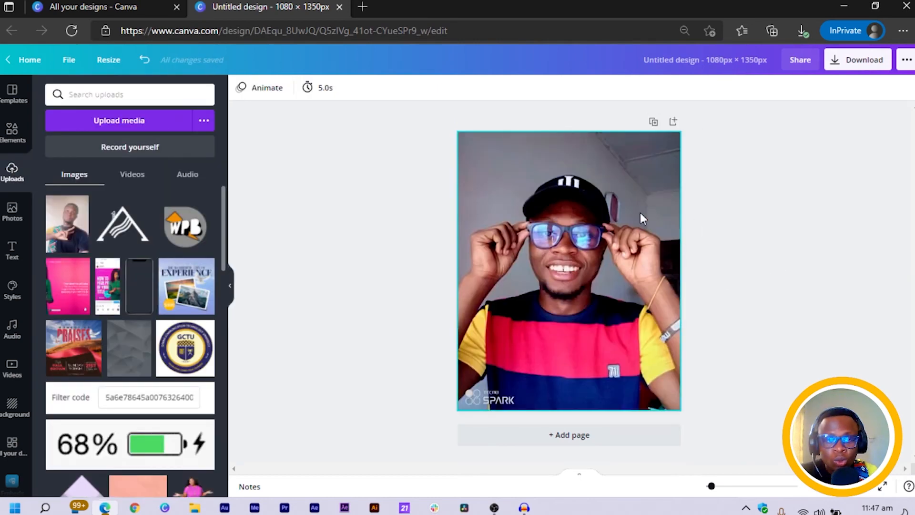
Add a new blank page below the first page.
left_click(602, 435)
left_click(584, 114)
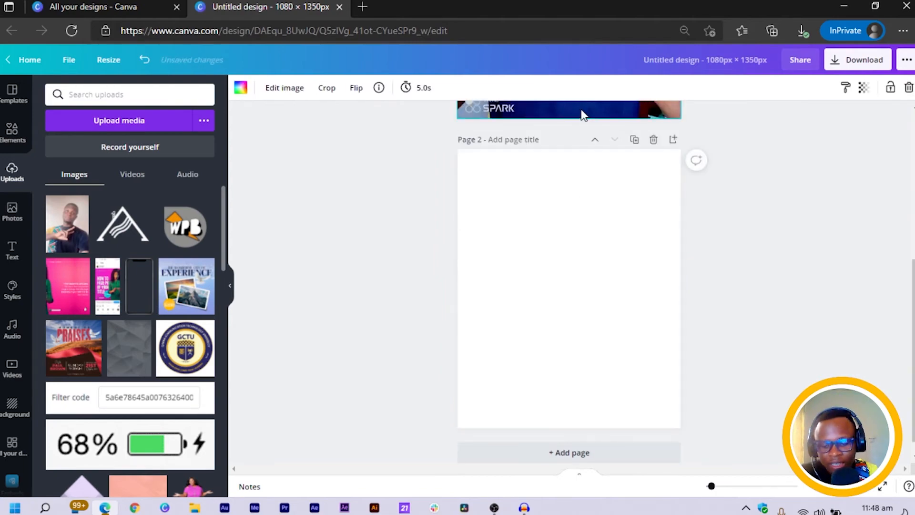